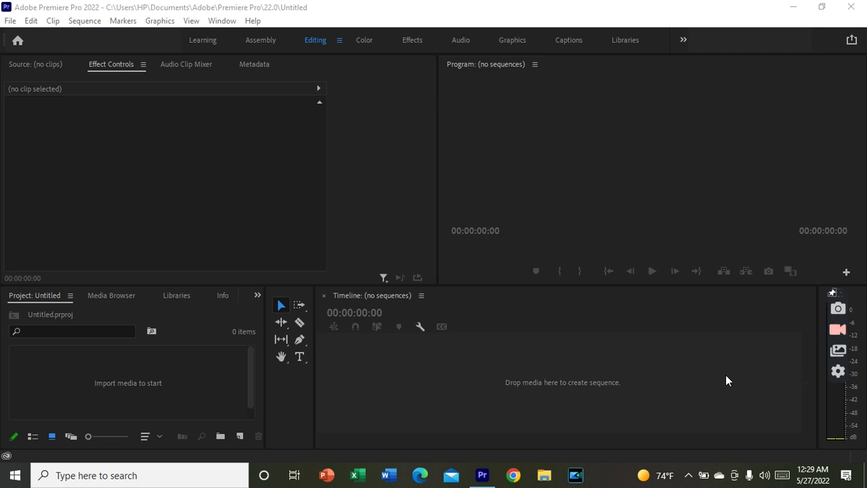
- Open File Explorer in a smaller window beside Premiere and browse to the Videos folder
left_click(544, 477)
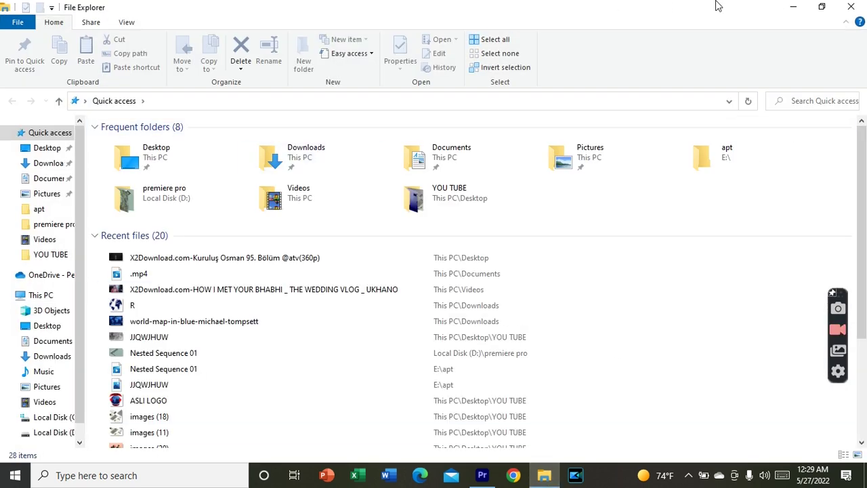
left_click(834, 7)
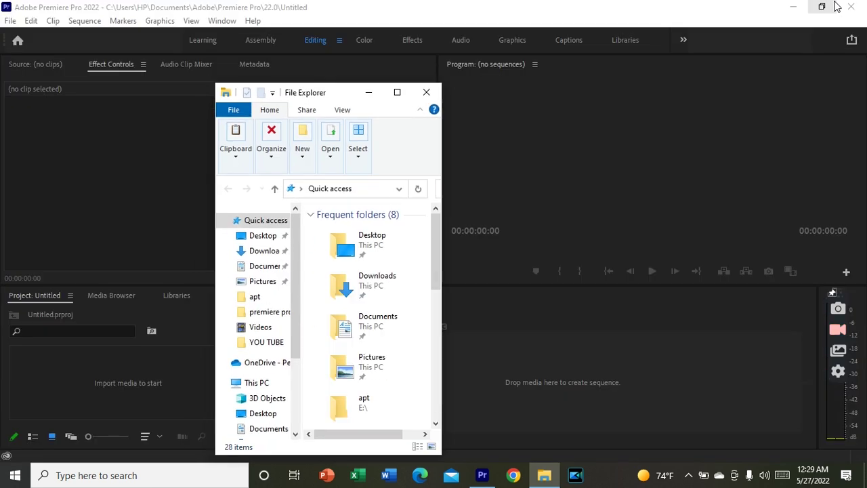
left_click_drag(433, 237, 436, 252)
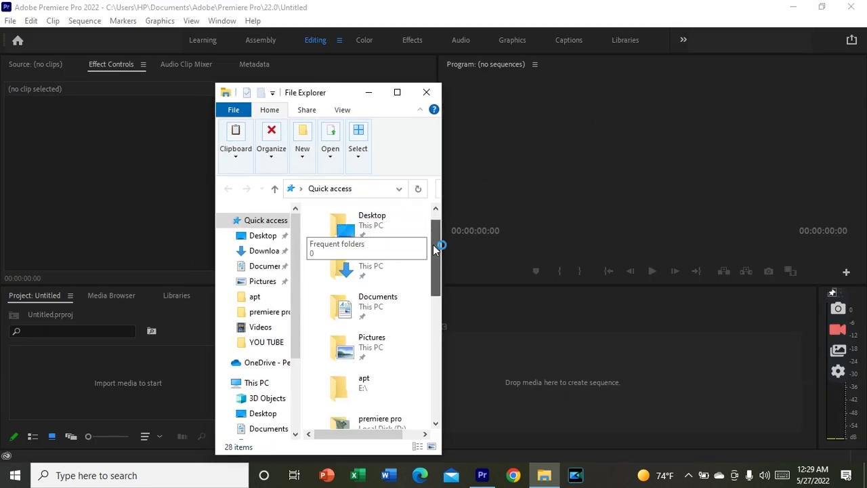
left_click(258, 328)
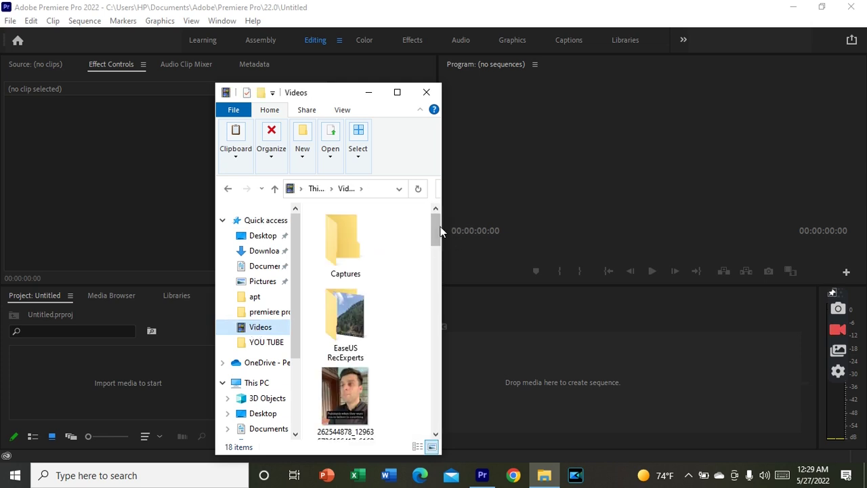
left_click_drag(437, 232, 435, 309)
- Import the Kurulus Osman video into the Project panel, then close Explorer
left_click_drag(376, 283, 164, 350)
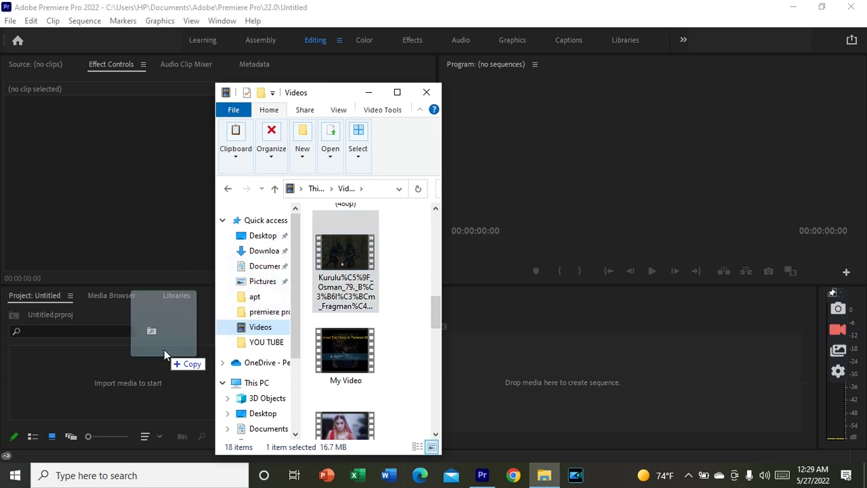
left_click_drag(164, 350, 115, 386)
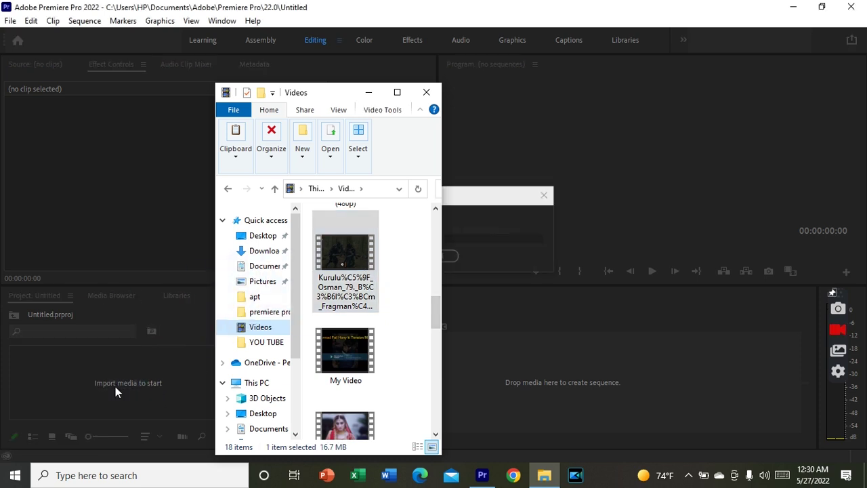
left_click(426, 93)
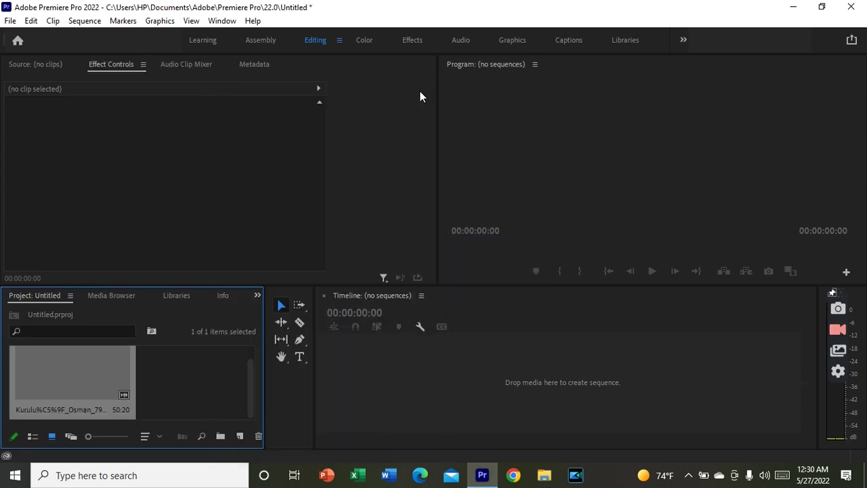
- Create a sequence from the Osman clip via the Source monitor, then drag in a second copy
left_click(60, 68)
left_click(99, 382)
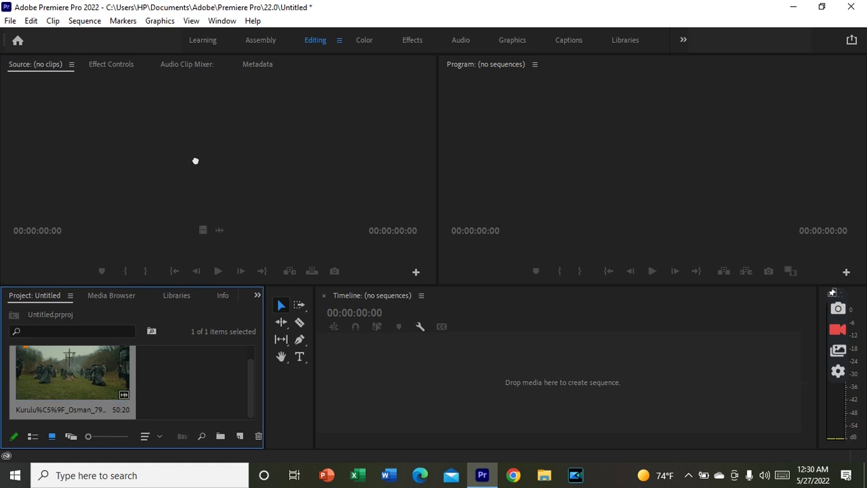
left_click_drag(195, 161, 195, 160)
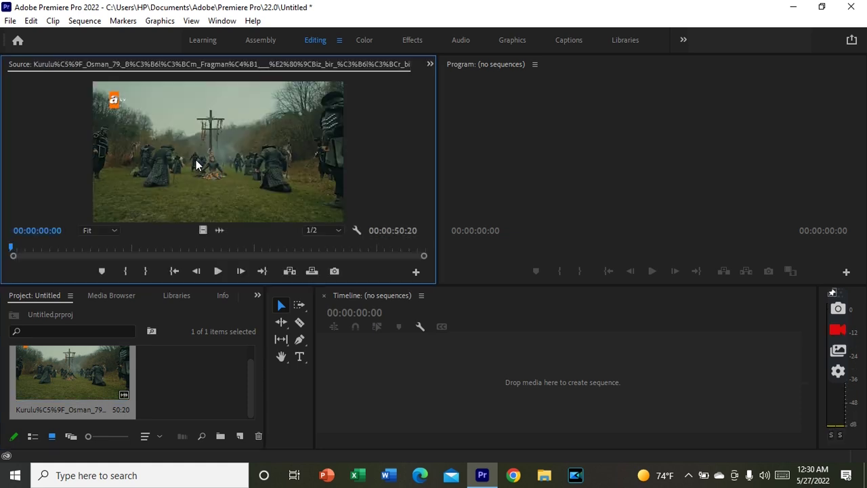
left_click_drag(274, 152, 446, 384)
left_click_drag(447, 382, 447, 382)
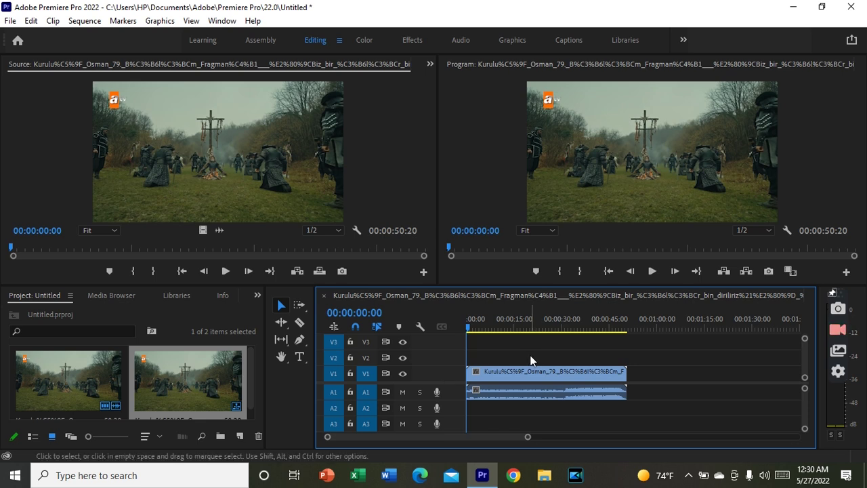
left_click_drag(194, 366, 478, 356)
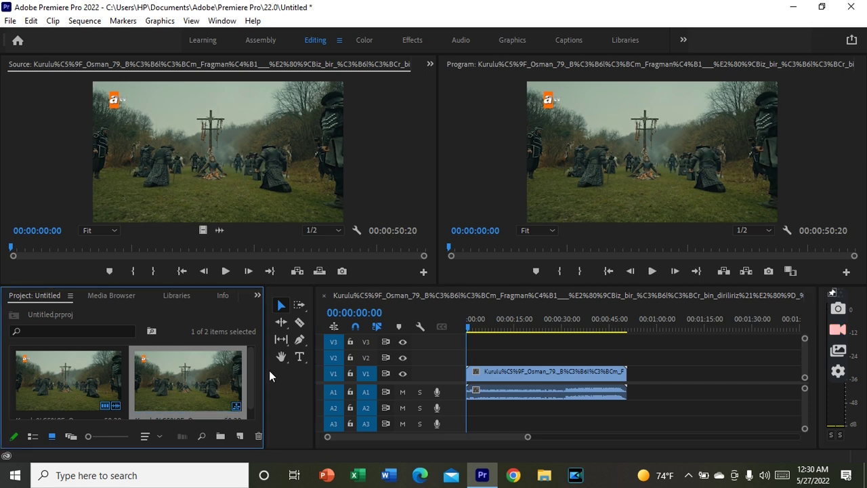
- Align the V2 duplicate to the sequence start and add a 4-point polygon mask in Effect Controls
left_click_drag(478, 356, 472, 353)
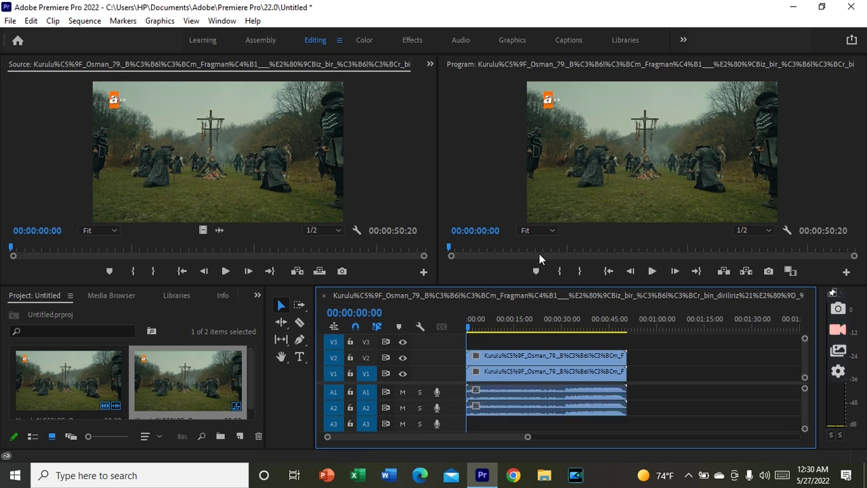
left_click(543, 356)
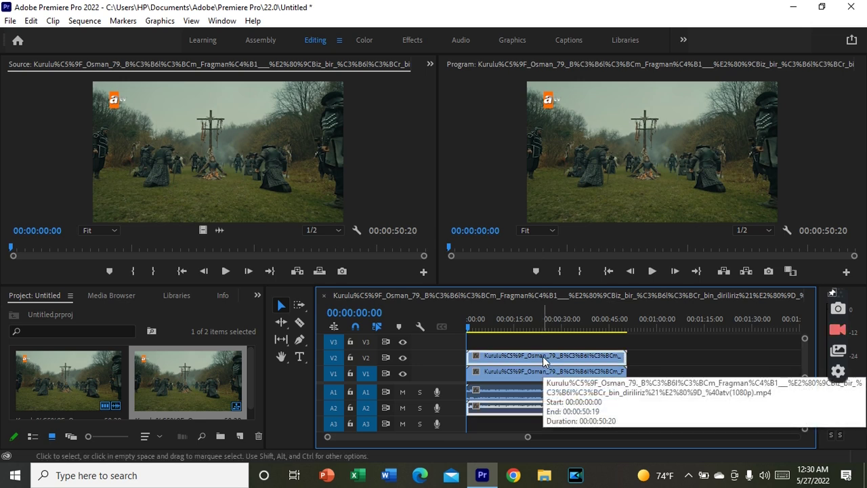
left_click(429, 65)
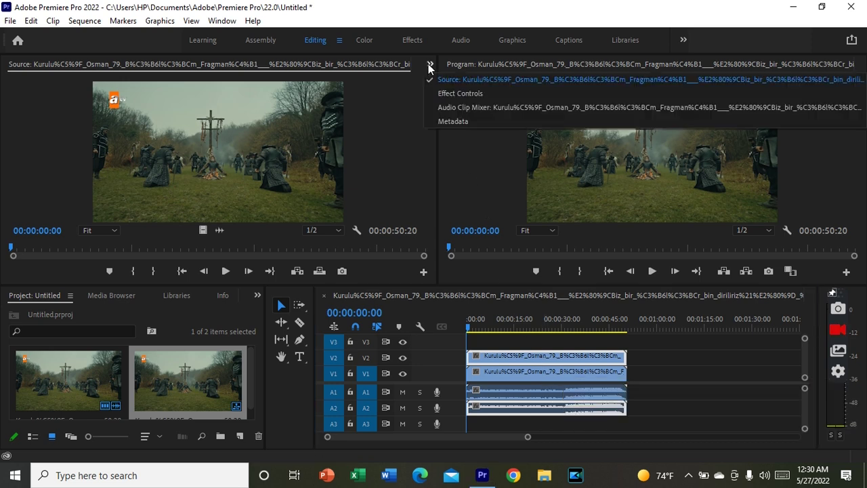
left_click(447, 94)
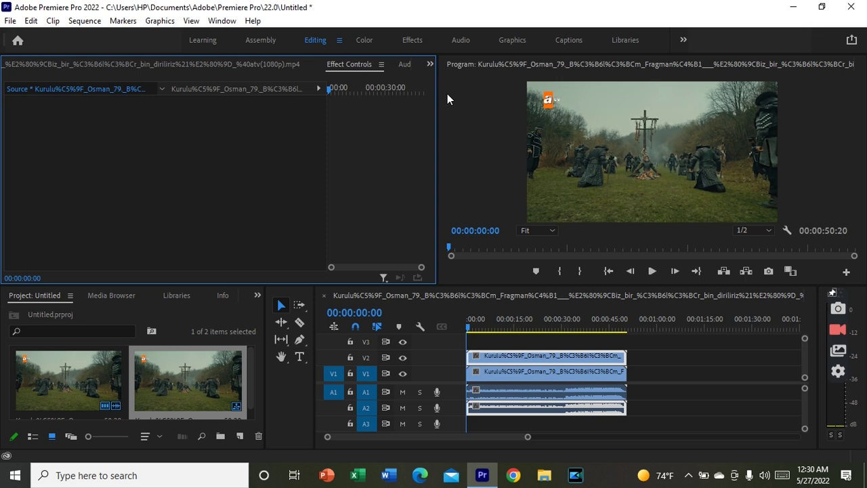
left_click(510, 357)
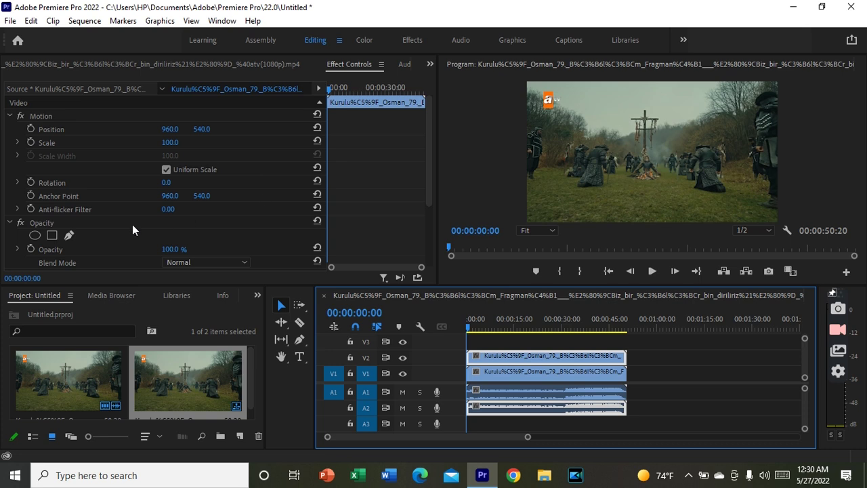
left_click(55, 238)
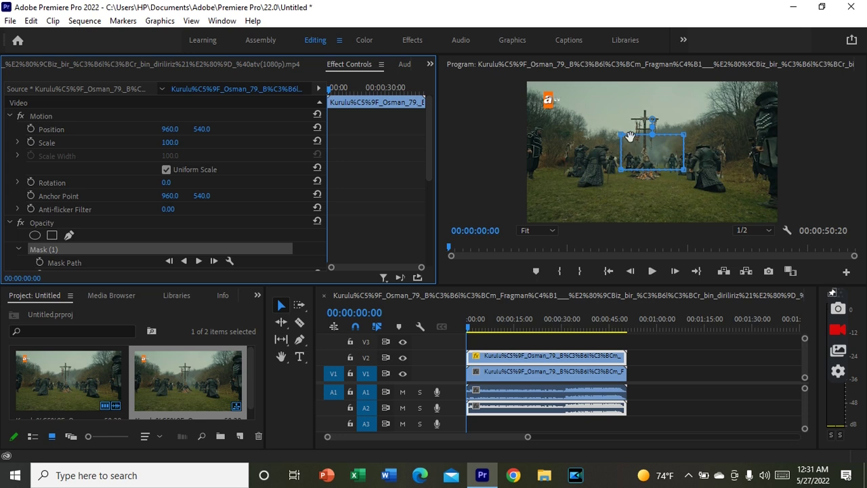
- Drag the four mask vertices into a small box just beside the top-left logo
mouse_move(623, 135)
left_mouse_down()
mouse_move(561, 102)
mouse_move(579, 95)
mouse_move(570, 94)
left_mouse_up()
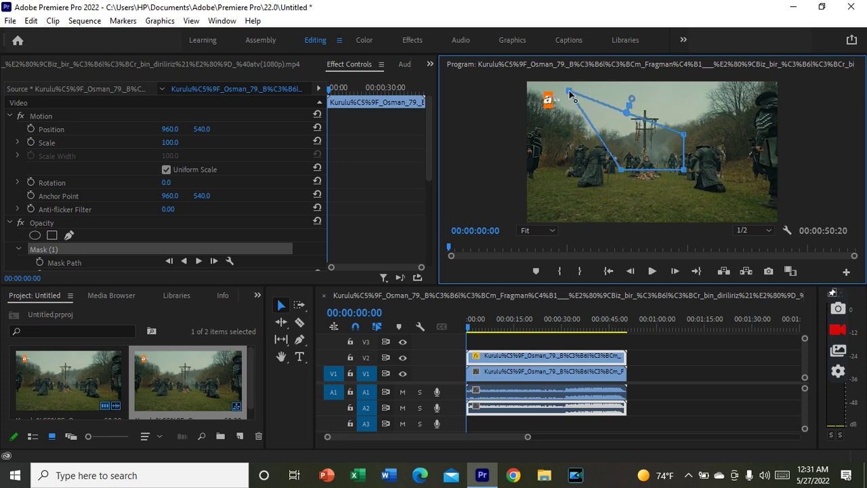
left_click_drag(619, 169, 566, 110)
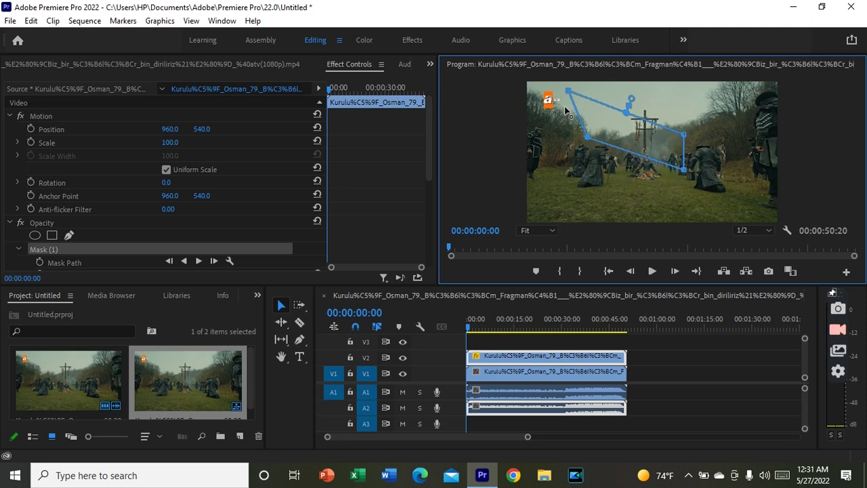
left_click_drag(567, 108, 566, 111)
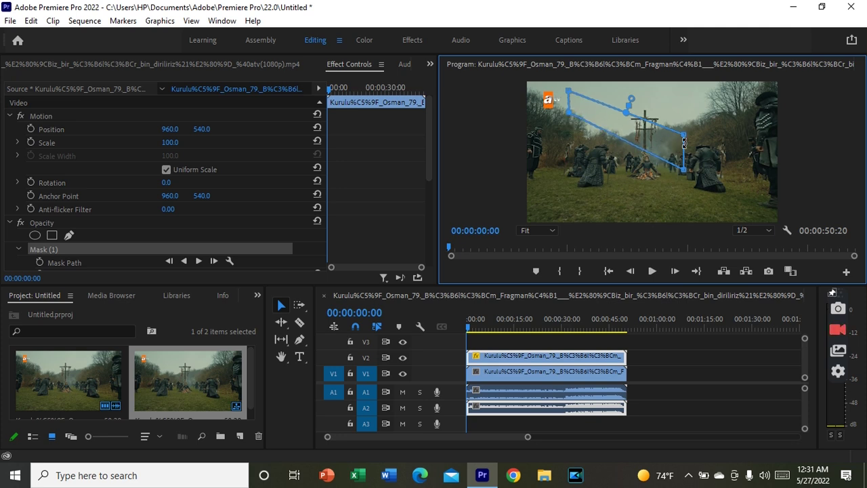
mouse_move(685, 138)
left_mouse_down()
mouse_move(619, 92)
mouse_move(602, 94)
left_mouse_up()
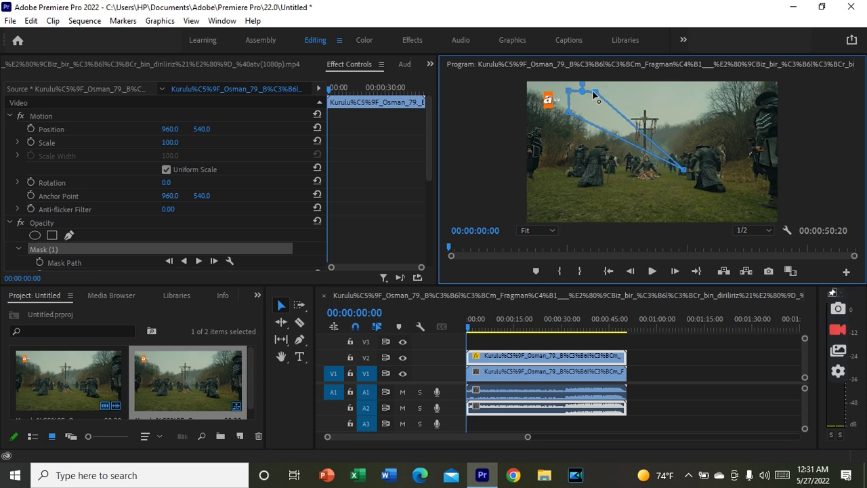
left_click_drag(602, 93, 594, 94)
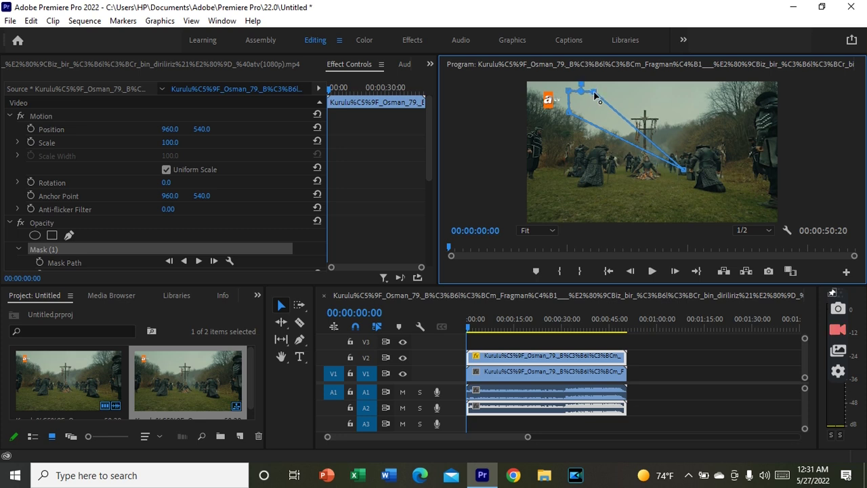
left_click_drag(686, 176, 596, 114)
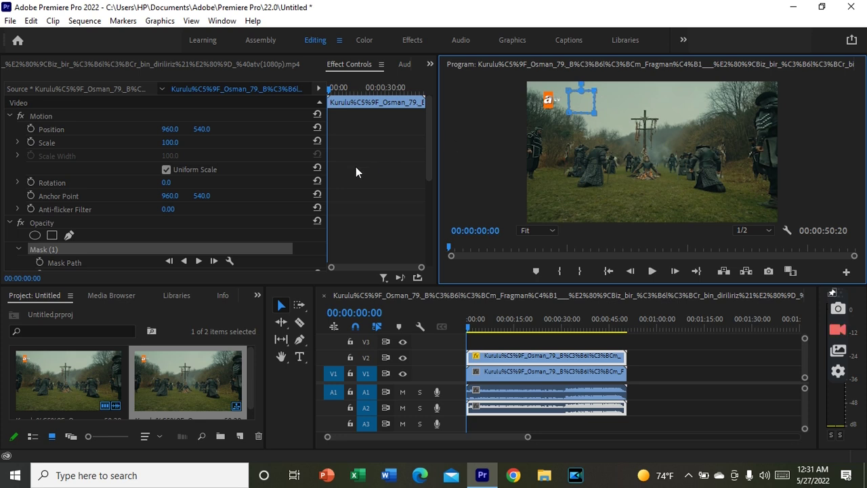
left_click(170, 195)
- Set the upper clip's Anchor Point X to 1100, then 1150, and deselect the clips
key("BackSpace")
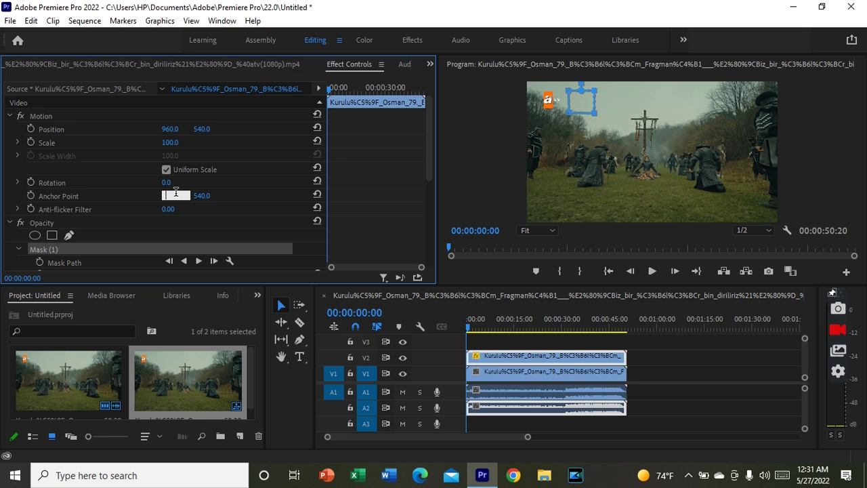
type("1100")
key("Return")
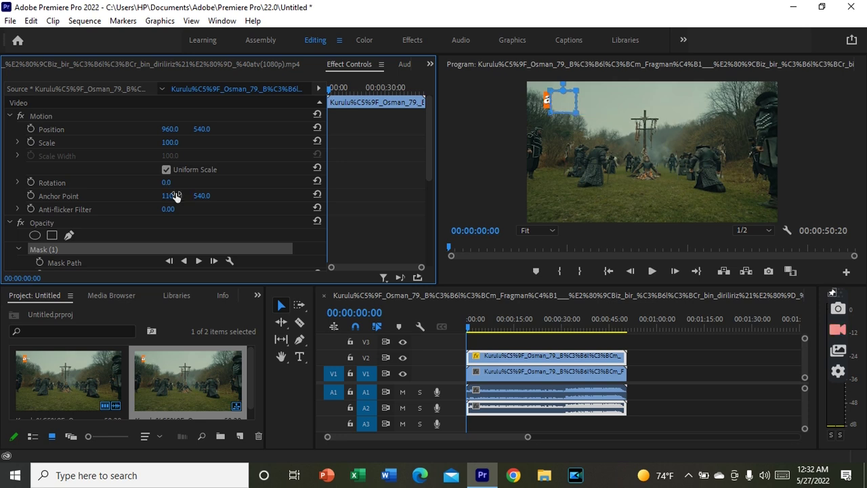
left_click(175, 196)
key("BackSpace")
type("1150")
key("Return")
left_click(680, 350)
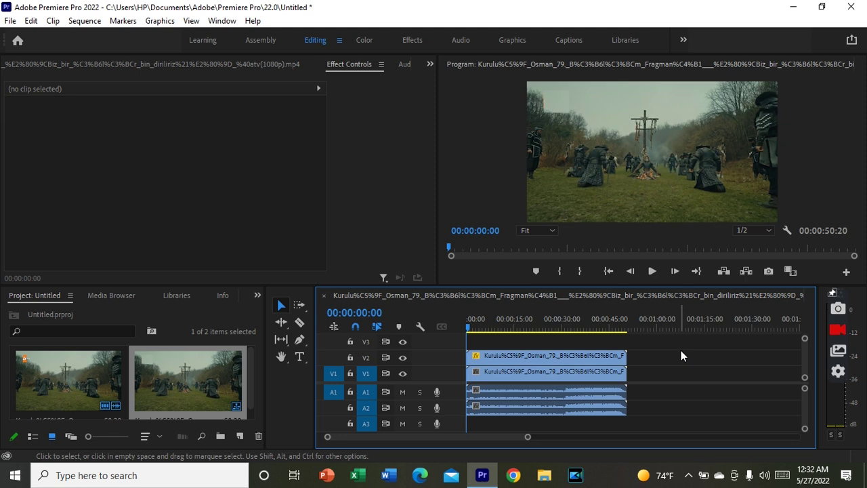
- Play the sequence to confirm the top-left logo is hidden
key("space")
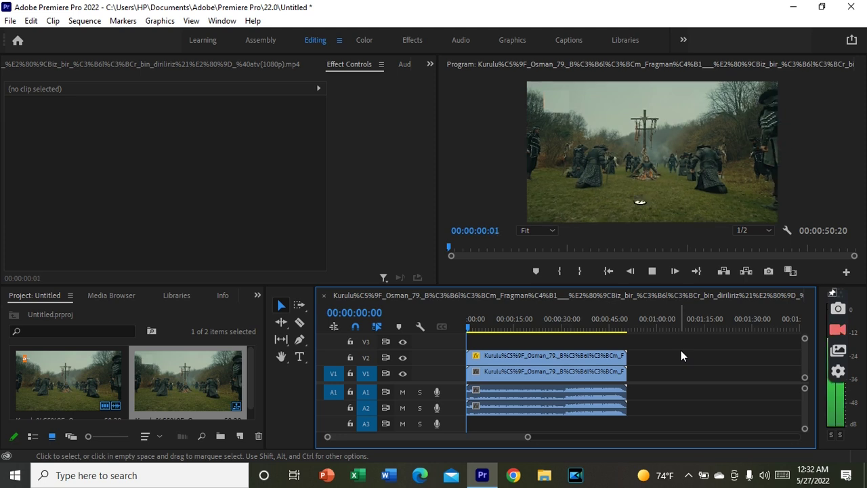